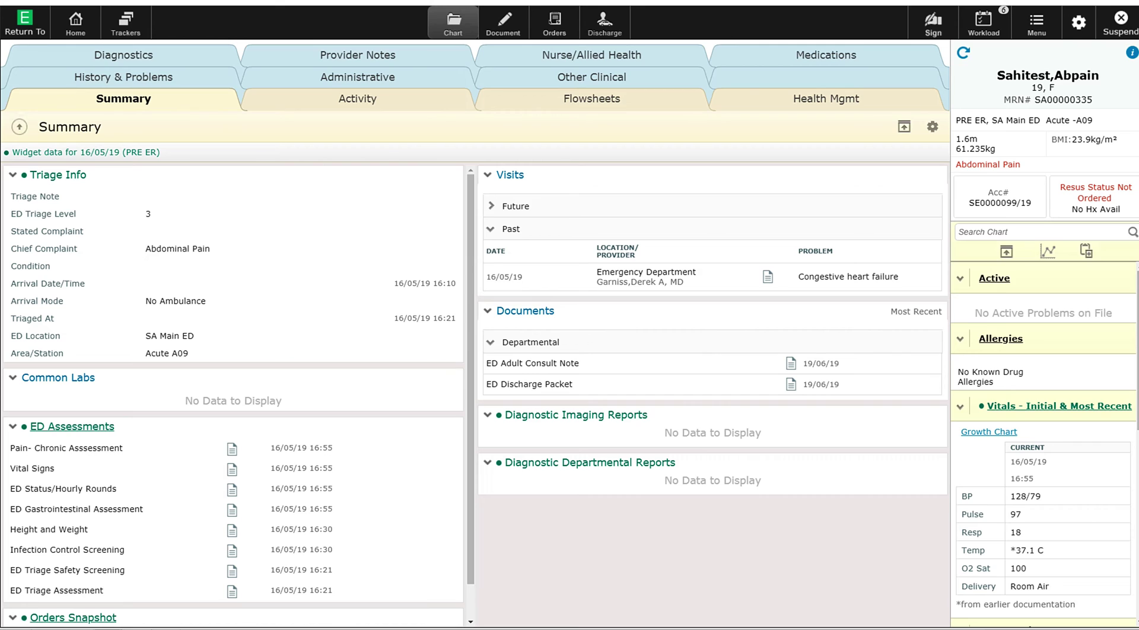
{"action": "left_click", "coordinate": [548, 24]}
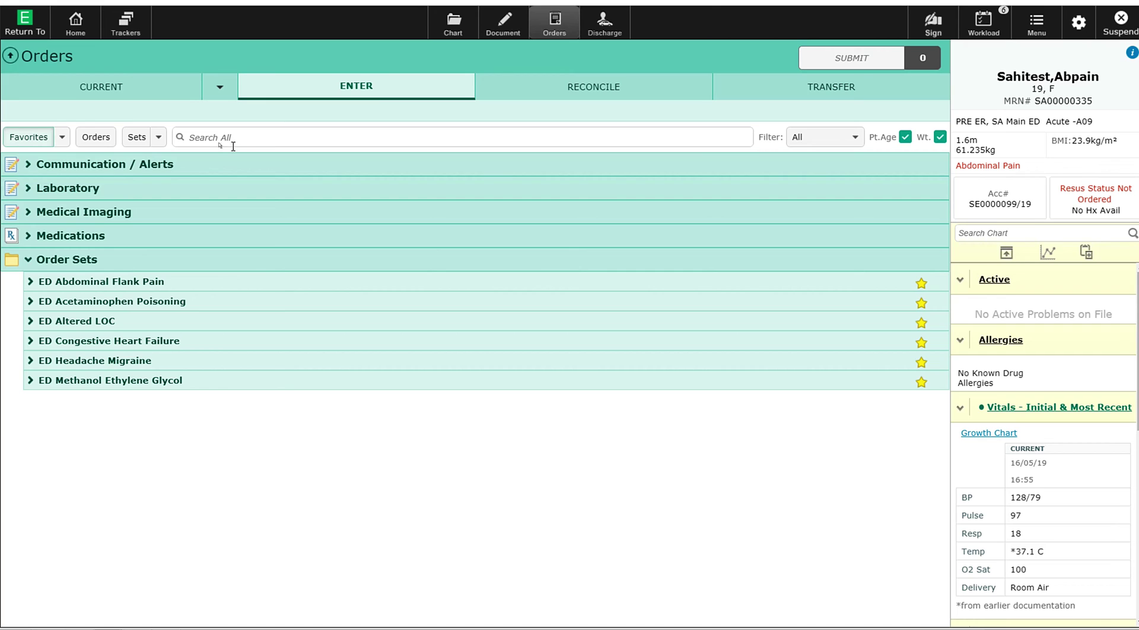
Step: Search 'cbc' and add an urgent Complete Blood Count order
{"action": "left_click", "coordinate": [252, 137]}
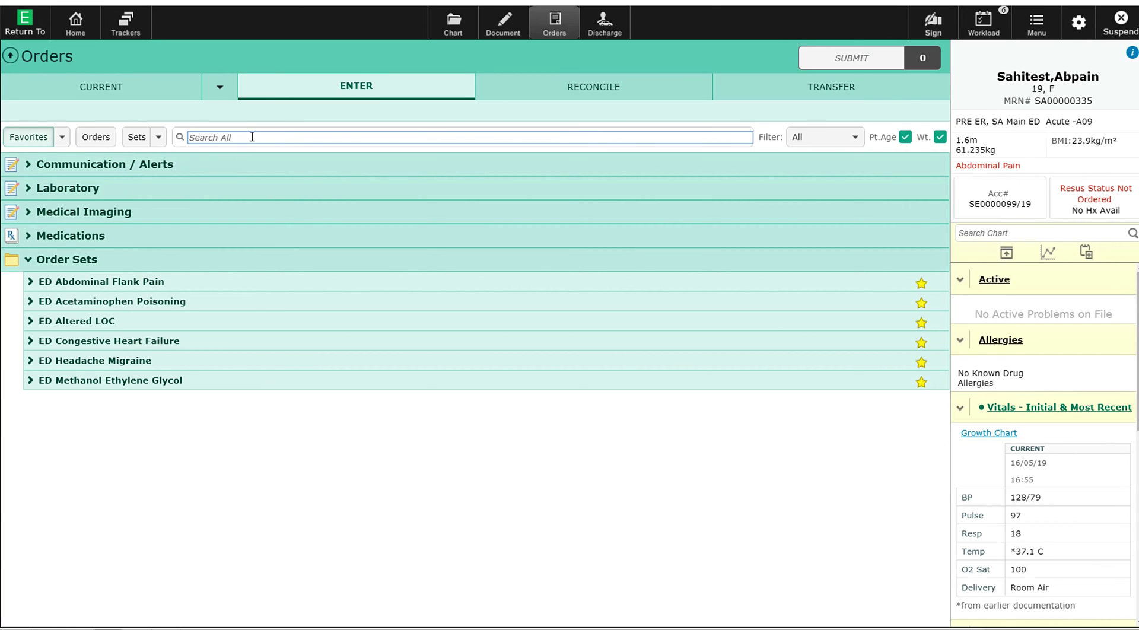
{"action": "type", "text": "cbc"}
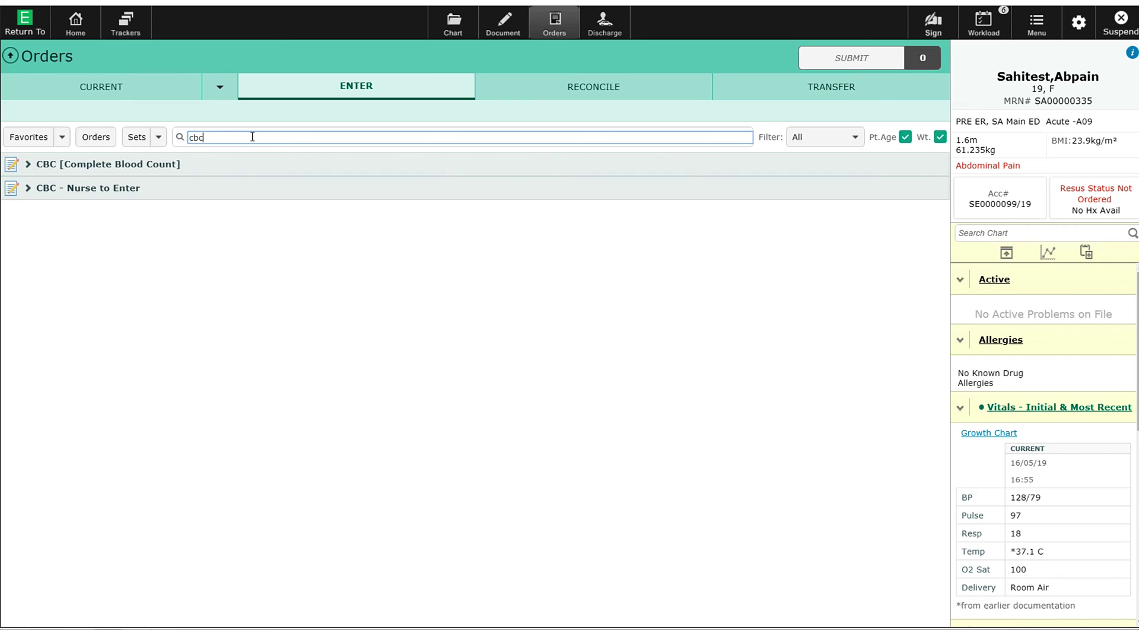
{"action": "left_click", "coordinate": [19, 159]}
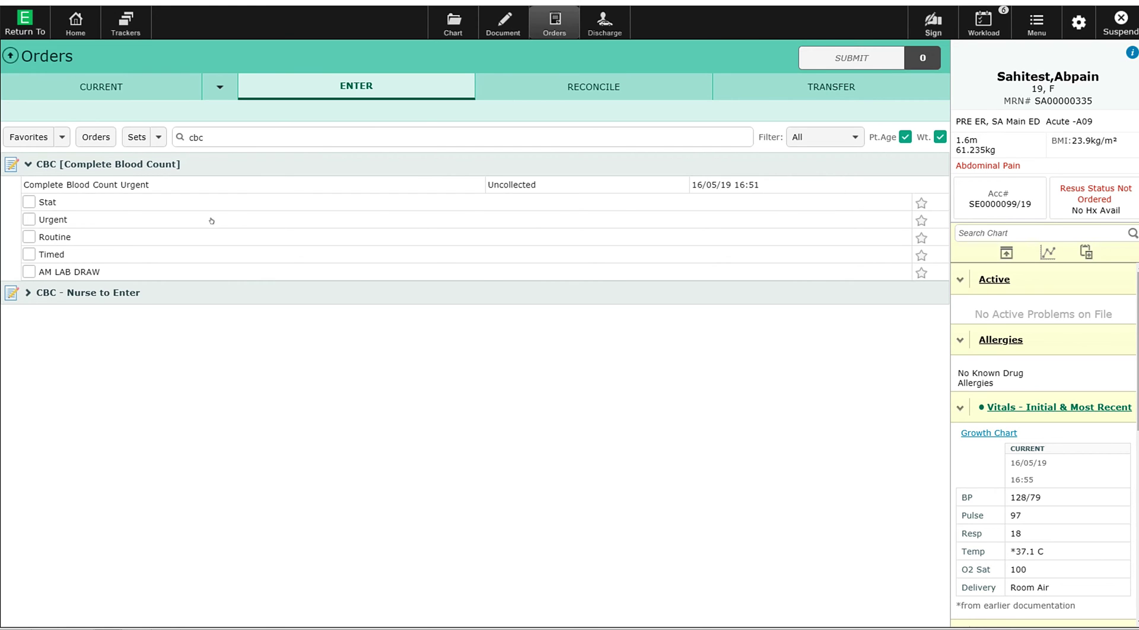
{"action": "left_click", "coordinate": [29, 219]}
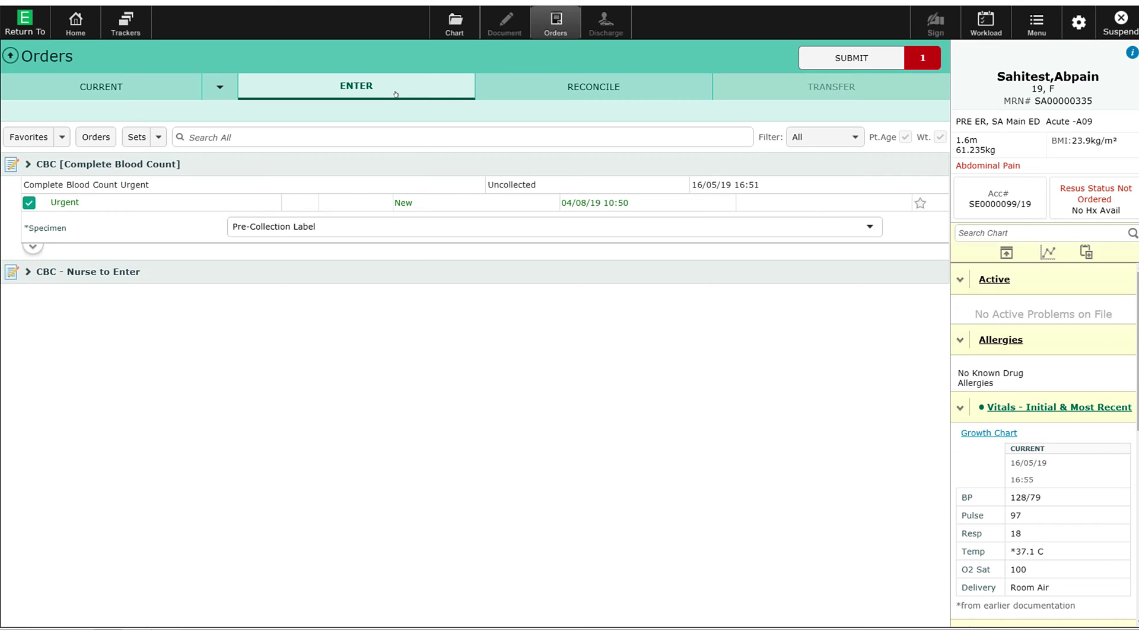
Step: Search 'dilau' and add IV hydromorphone (Dilaudid) 0.5 mg Q4H PRN for pain
{"action": "left_click", "coordinate": [289, 134]}
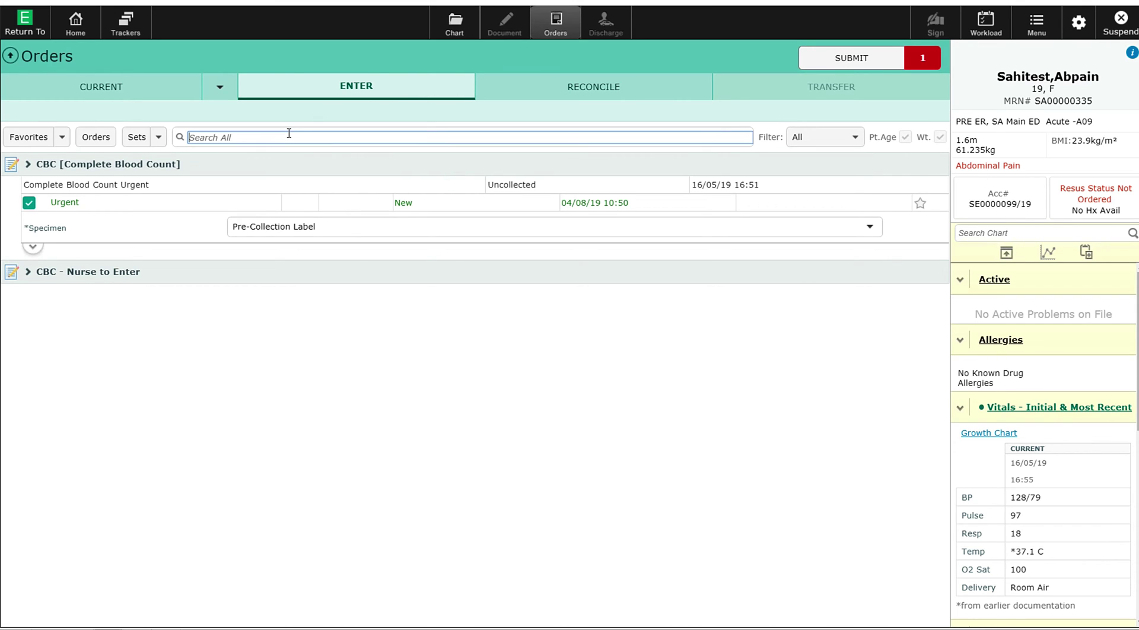
{"action": "type", "text": "dilau"}
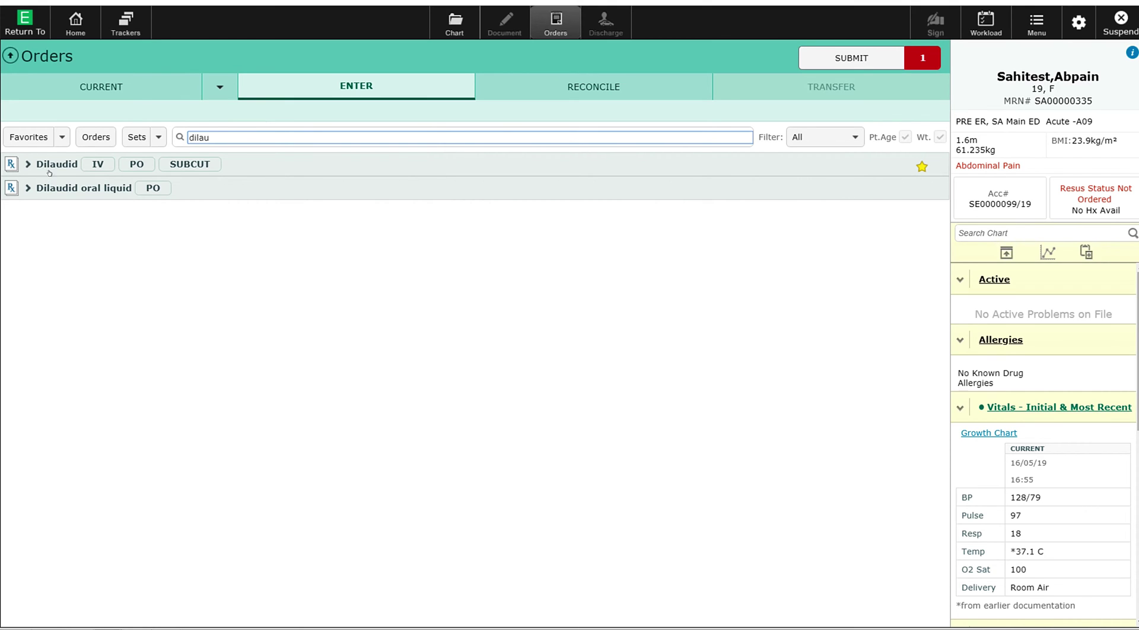
{"action": "left_click", "coordinate": [89, 159]}
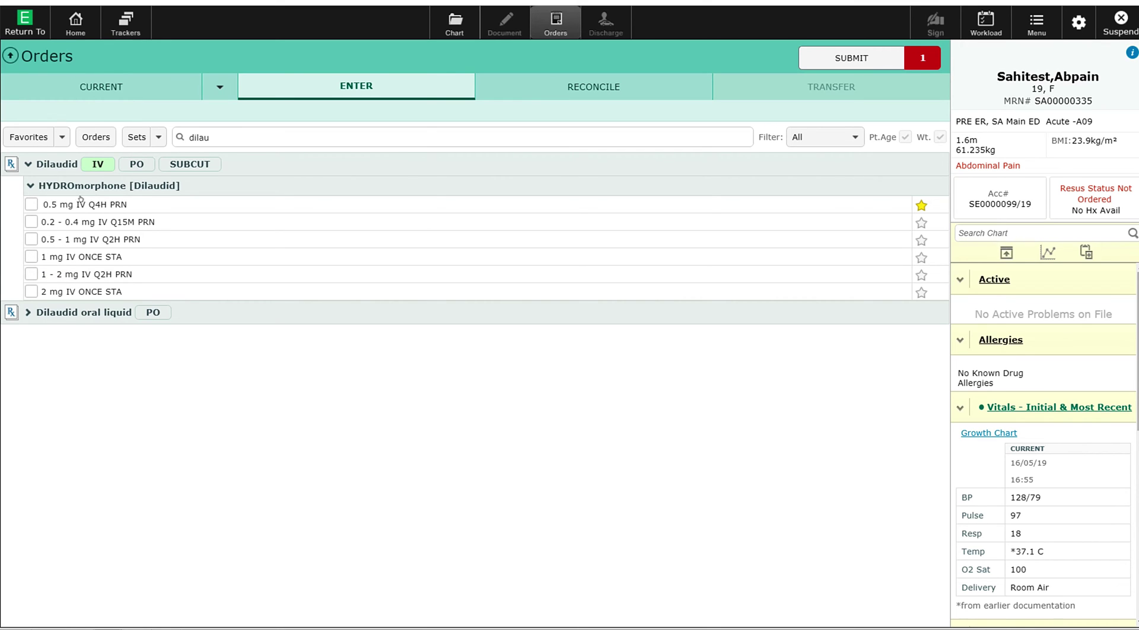
{"action": "left_click", "coordinate": [25, 199]}
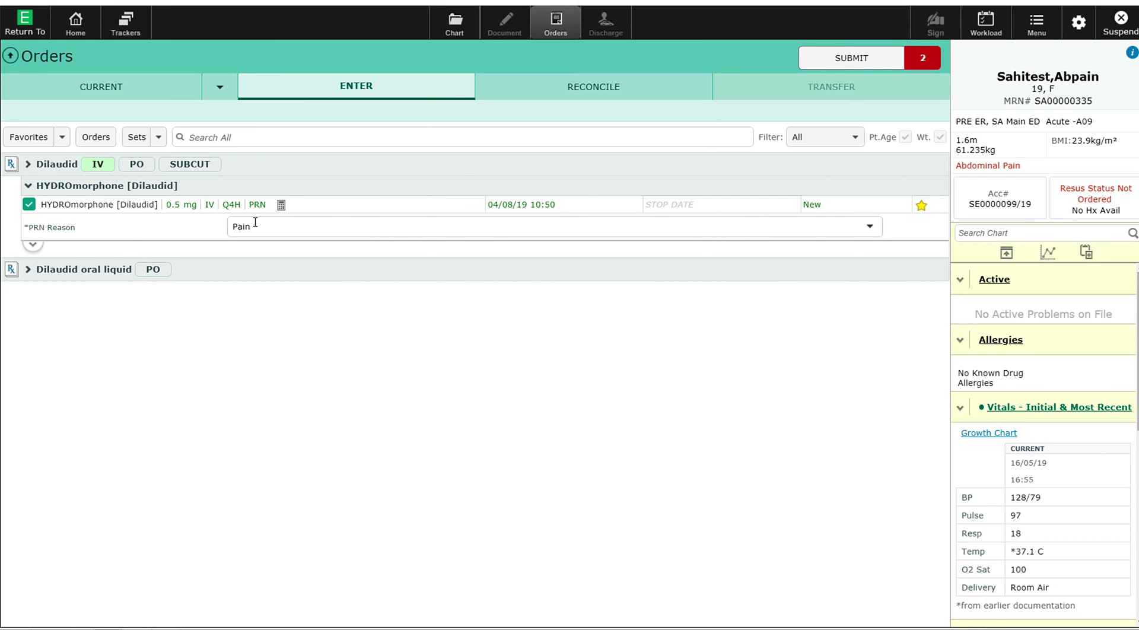
Step: Change the hydromorphone dose from 0.5 mg to 1 mg
{"action": "left_click", "coordinate": [177, 203]}
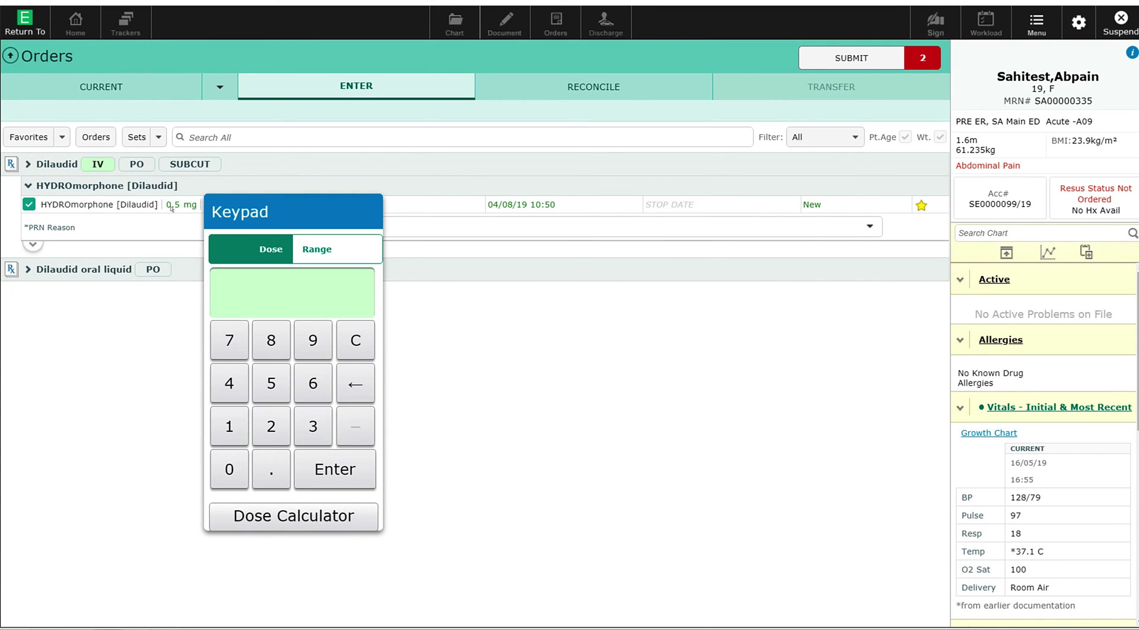
{"action": "left_click", "coordinate": [226, 418]}
{"action": "left_click", "coordinate": [343, 455]}
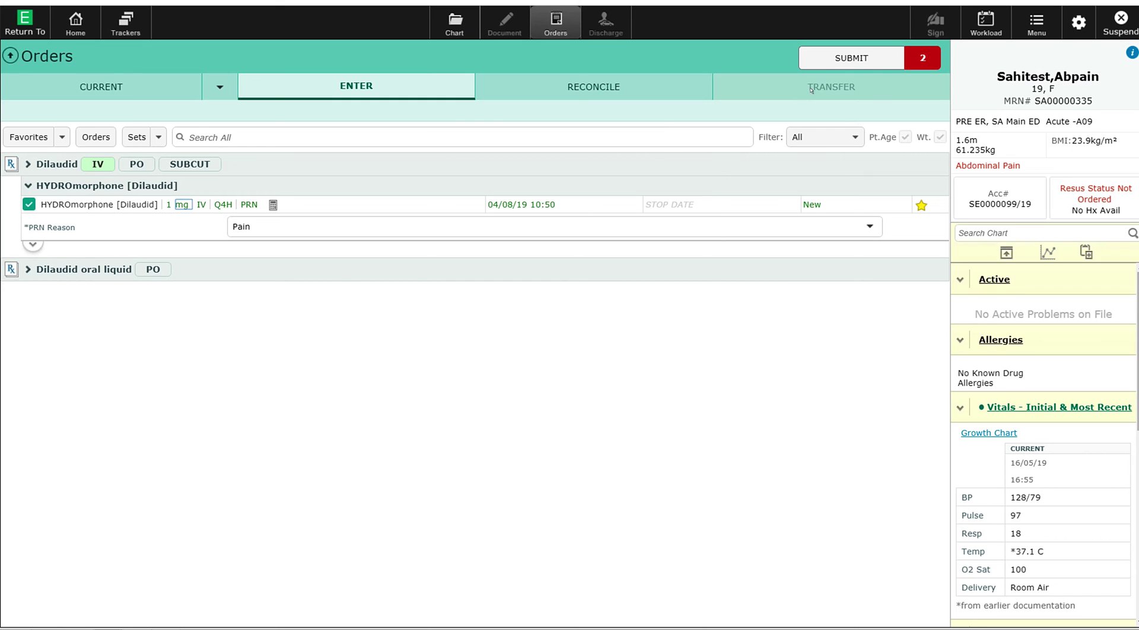
Step: Review the CBC and hydromorphone orders in Order Summary and sign them with the PIN
{"action": "left_click", "coordinate": [841, 55]}
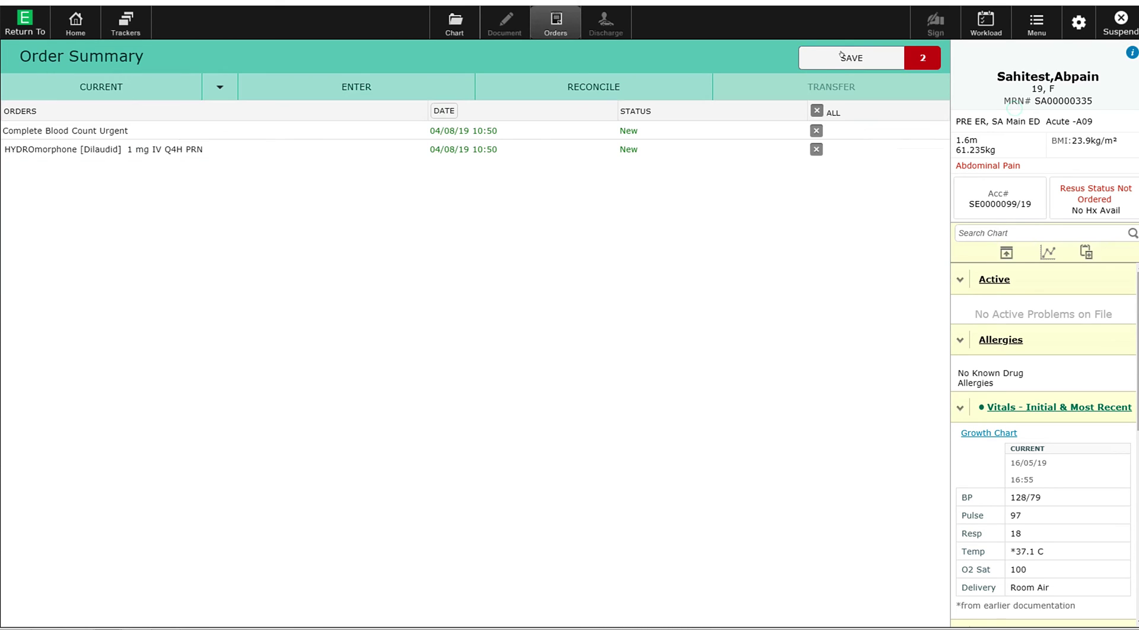
{"action": "left_click", "coordinate": [841, 56]}
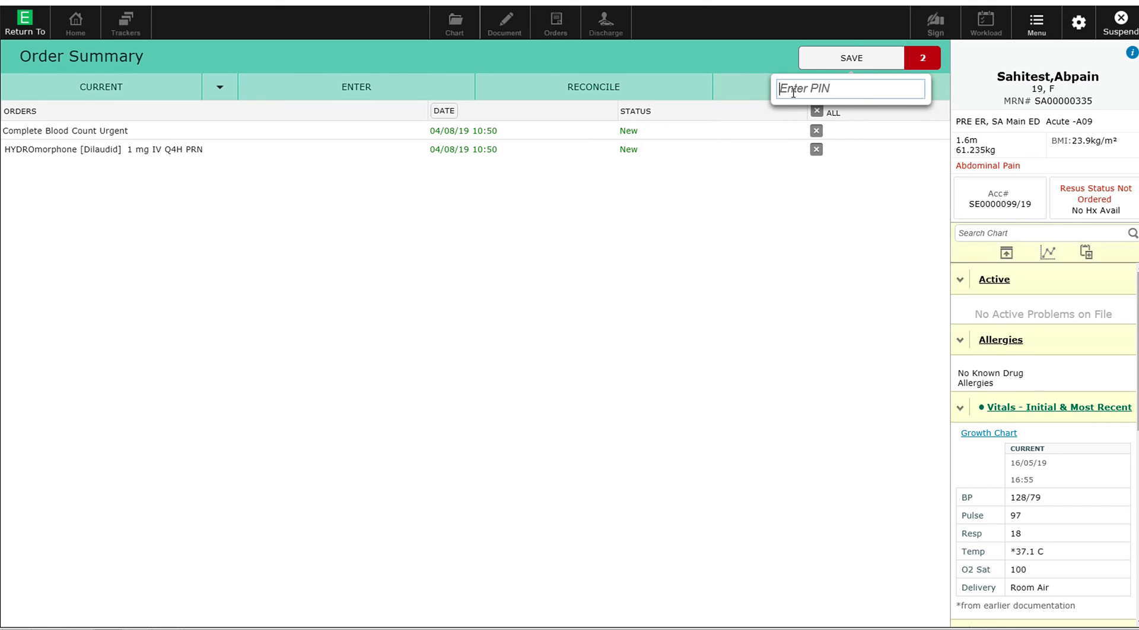
{"action": "type", "text": "1234"}
{"action": "key", "text": "Return"}
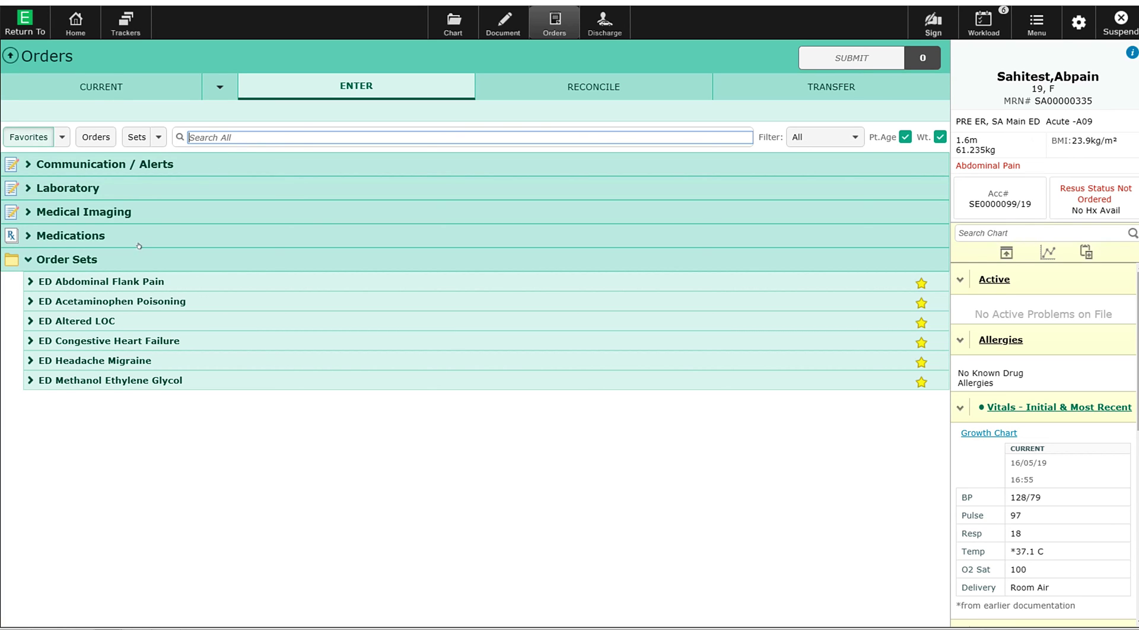
Step: From the ED Abdominal Flank Pain order set, select the NS 1,000 mL IV fluid bolus
{"action": "left_click", "coordinate": [101, 280]}
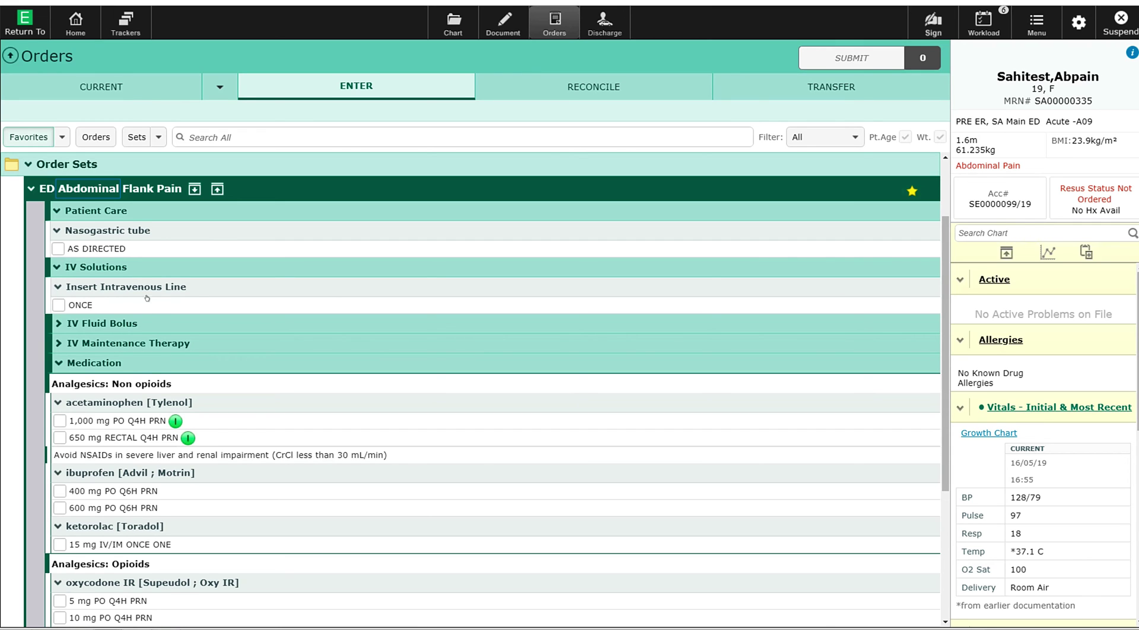
{"action": "left_click", "coordinate": [109, 322]}
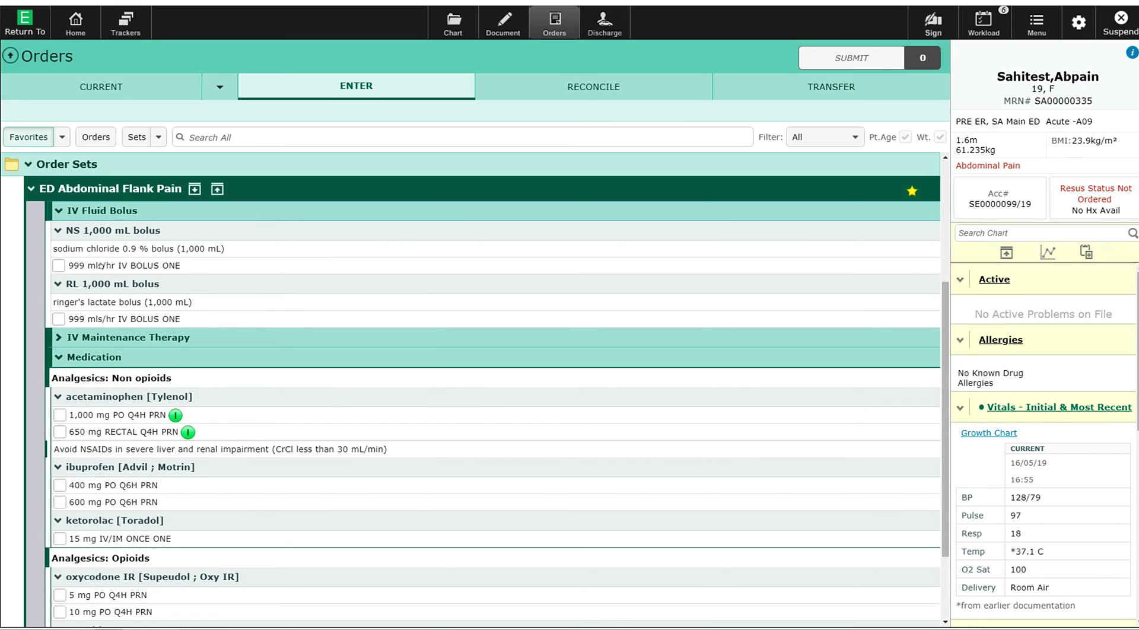
{"action": "left_click", "coordinate": [49, 260]}
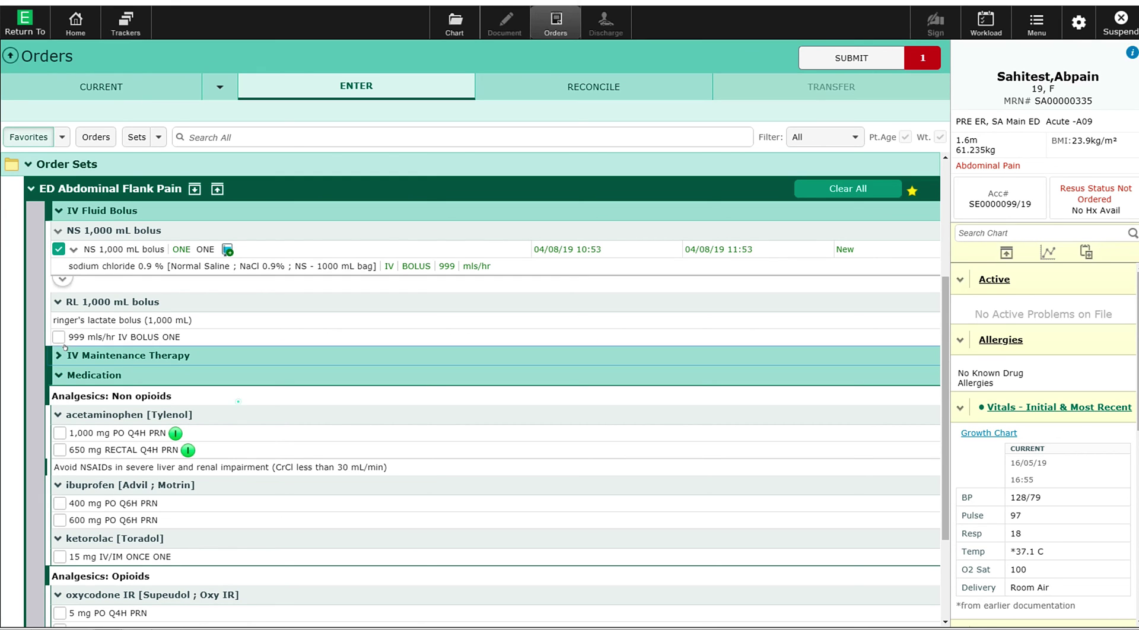
Step: Add the normal saline 0.9% maintenance infusion and change its rate from 125 to 200 mL/hr
{"action": "left_click", "coordinate": [63, 355]}
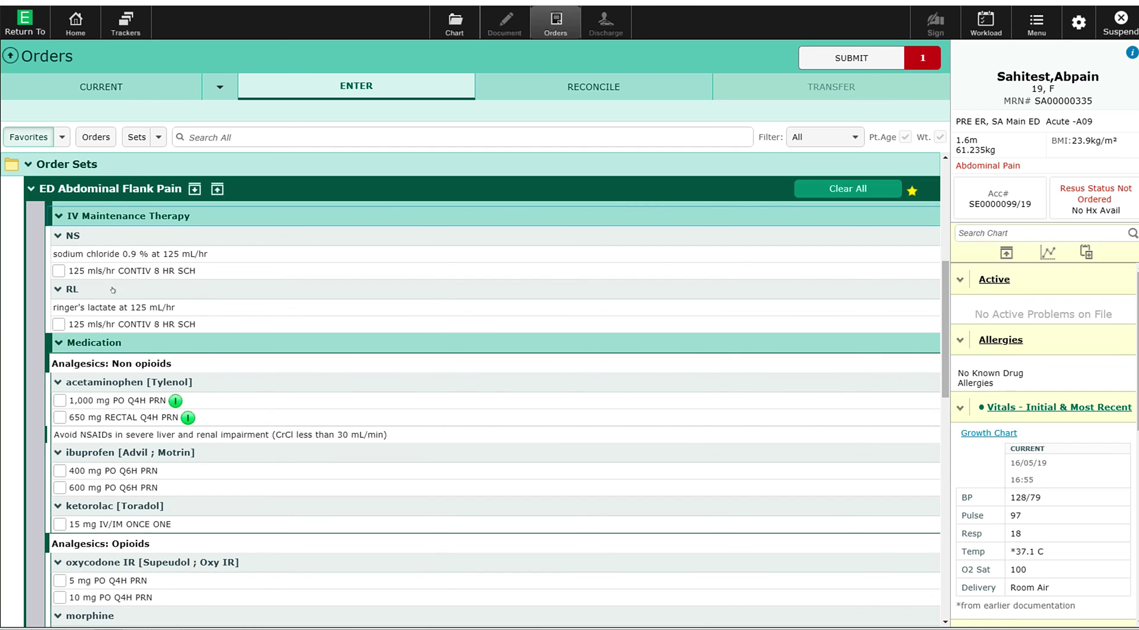
{"action": "left_click", "coordinate": [51, 266]}
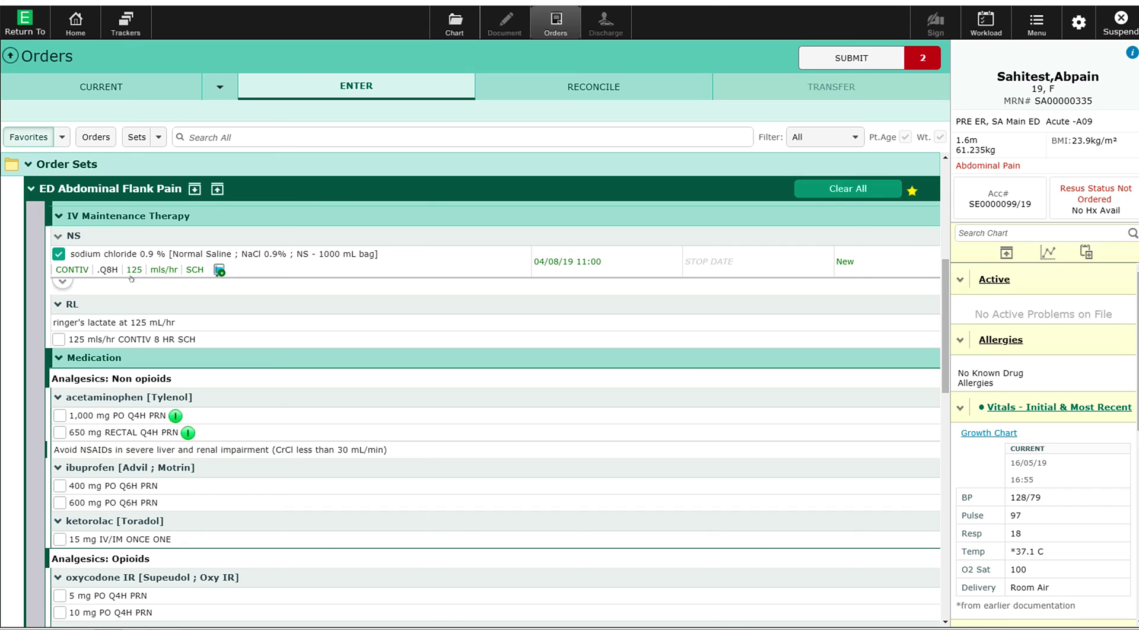
{"action": "left_click", "coordinate": [127, 265]}
{"action": "left_click", "coordinate": [202, 448]}
{"action": "left_click", "coordinate": [161, 491]}
{"action": "left_click", "coordinate": [162, 491]}
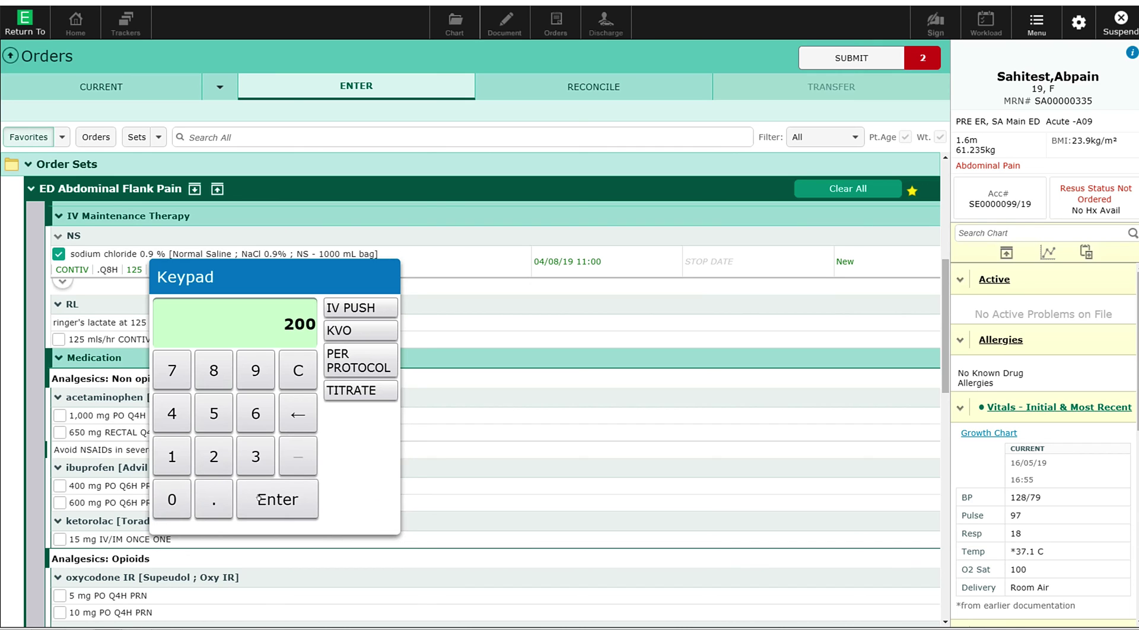
{"action": "left_click", "coordinate": [258, 498]}
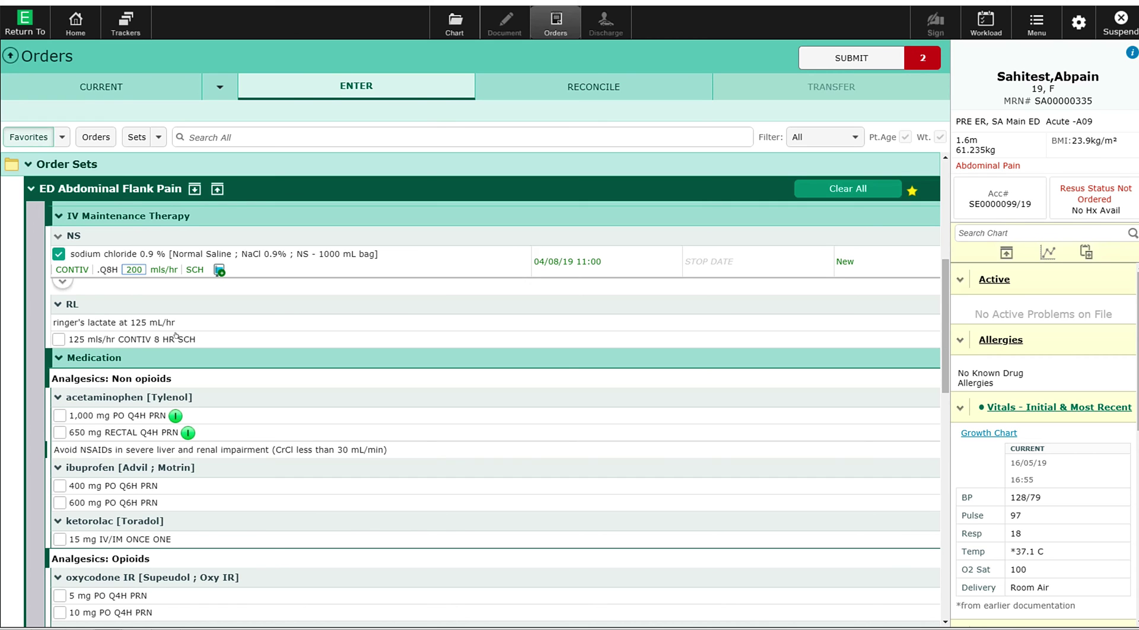
{"action": "scroll", "coordinate": [171, 353], "scroll_direction": "down", "scroll_amount": 2}
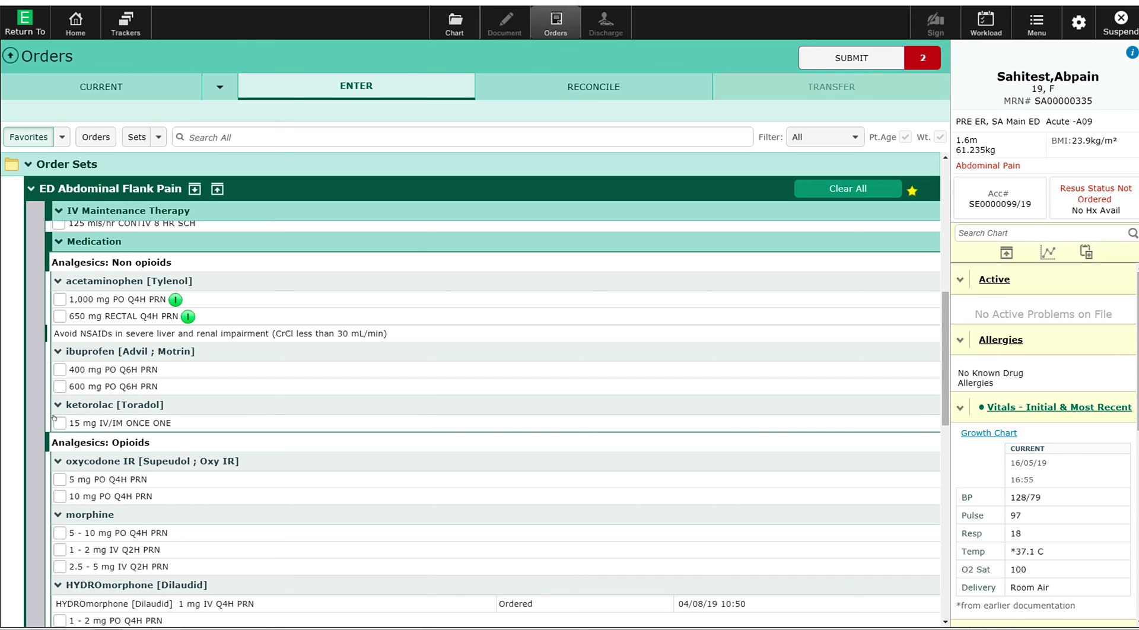
Step: Select the ketorolac [Toradol] 15 mg IV/IM once-only order under Medication
{"action": "left_click", "coordinate": [55, 419]}
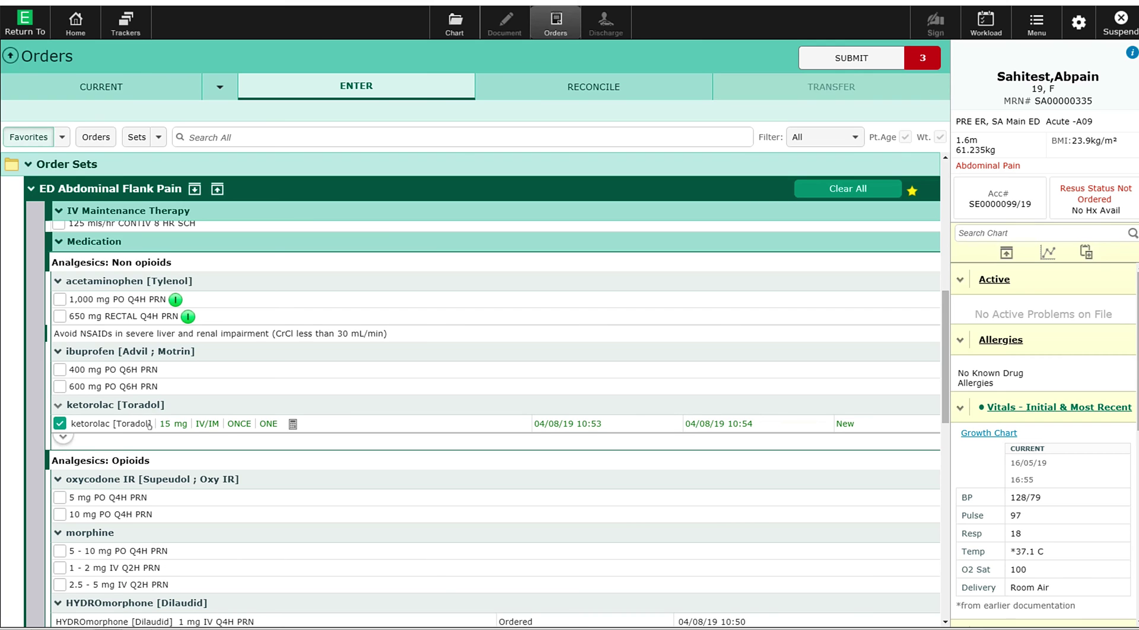
{"action": "scroll", "coordinate": [149, 425], "scroll_direction": "down", "scroll_amount": 3}
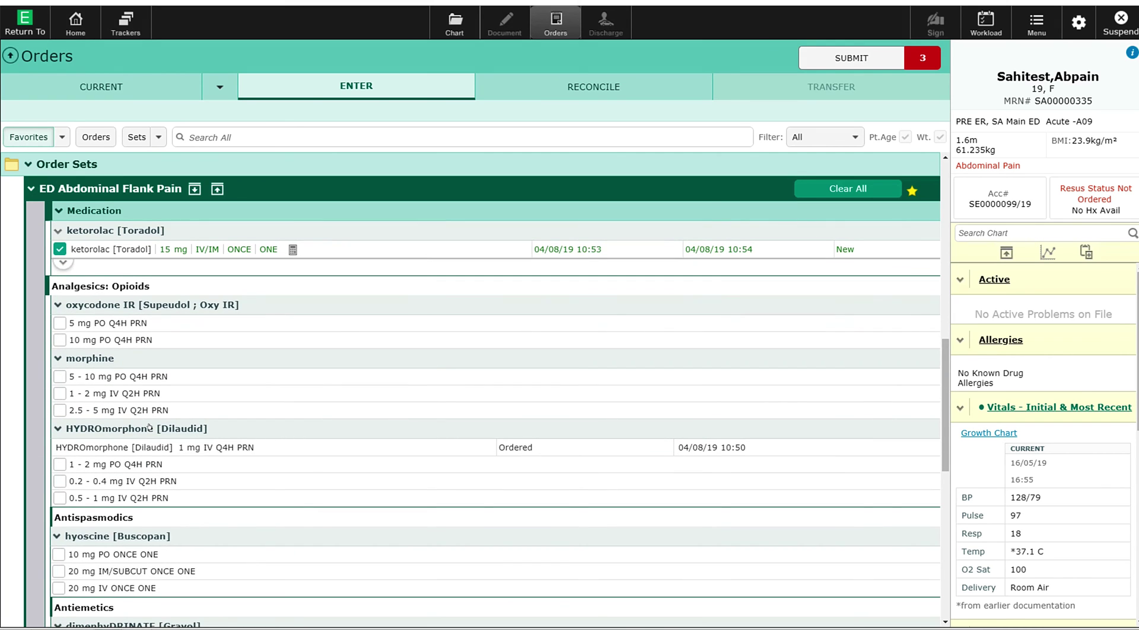
{"action": "scroll", "coordinate": [149, 426], "scroll_direction": "down", "scroll_amount": 1}
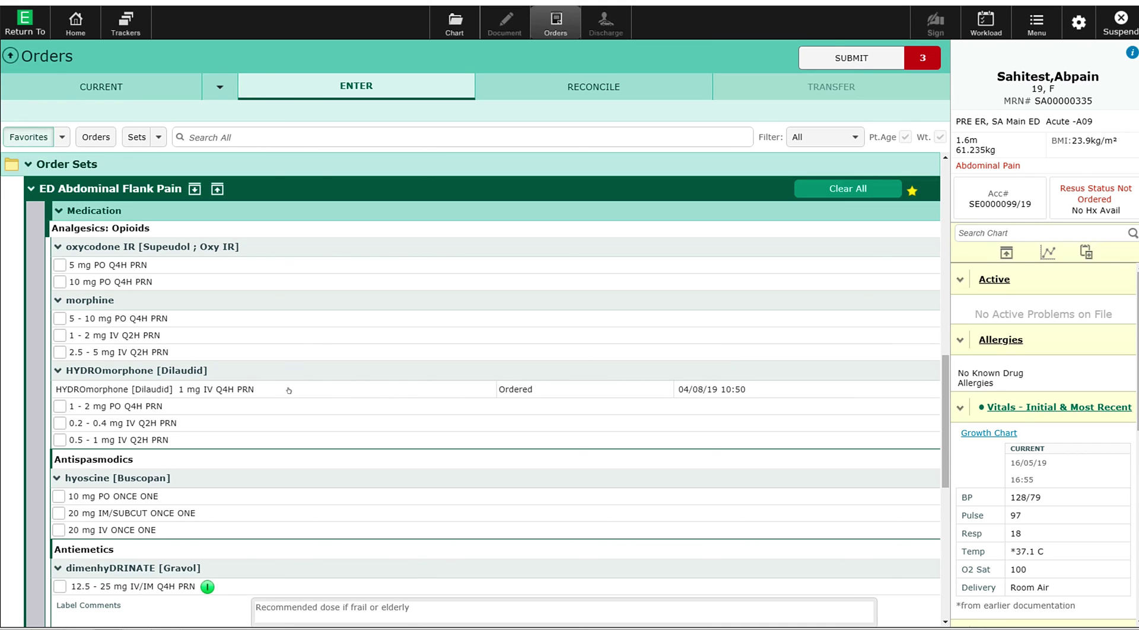
{"action": "scroll", "coordinate": [228, 389], "scroll_direction": "down", "scroll_amount": 3}
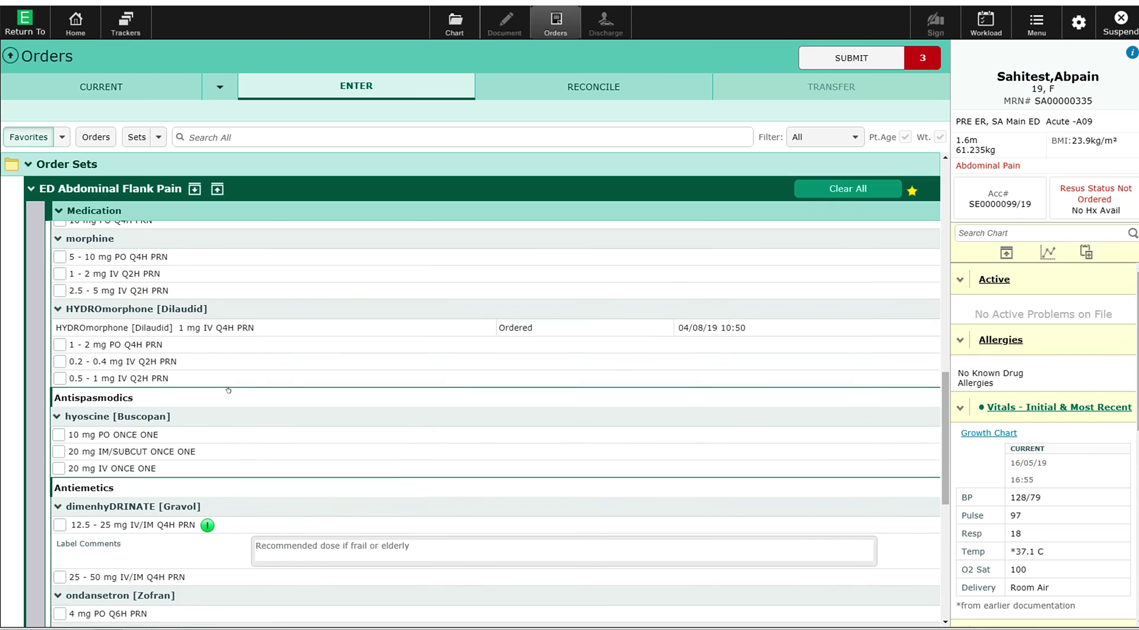
{"action": "scroll", "coordinate": [228, 389], "scroll_direction": "down", "scroll_amount": 2}
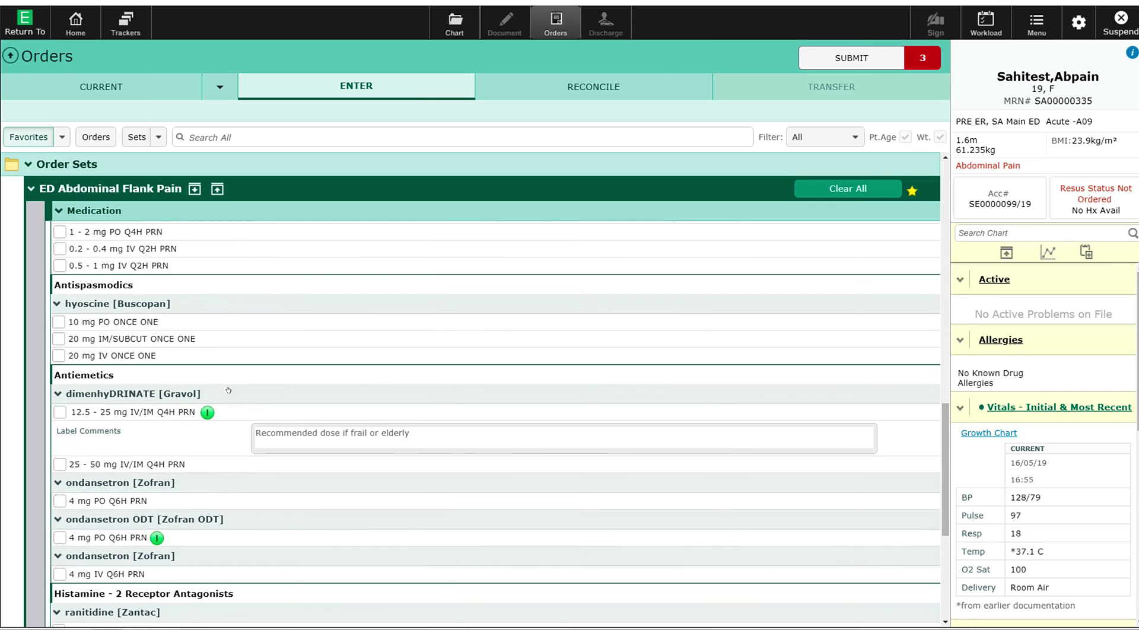
{"action": "scroll", "coordinate": [228, 389], "scroll_direction": "down", "scroll_amount": 3}
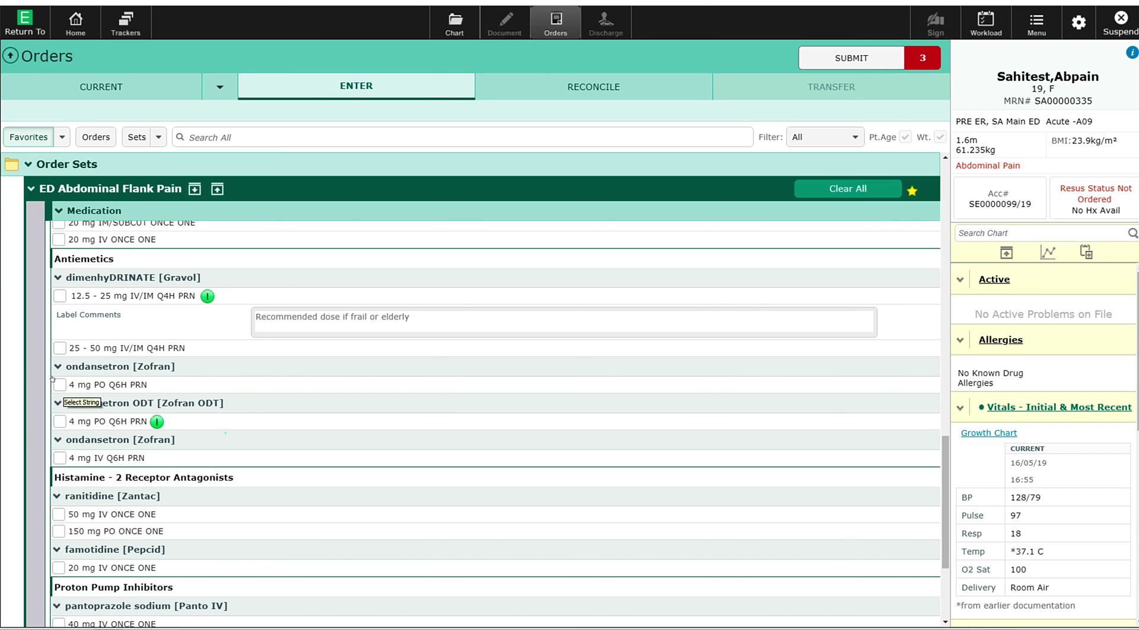
Step: Select ondansetron [Zofran] 4 mg PO Q6H PRN, then look through Laboratory, Medical Imaging and Consults
{"action": "left_click", "coordinate": [59, 385]}
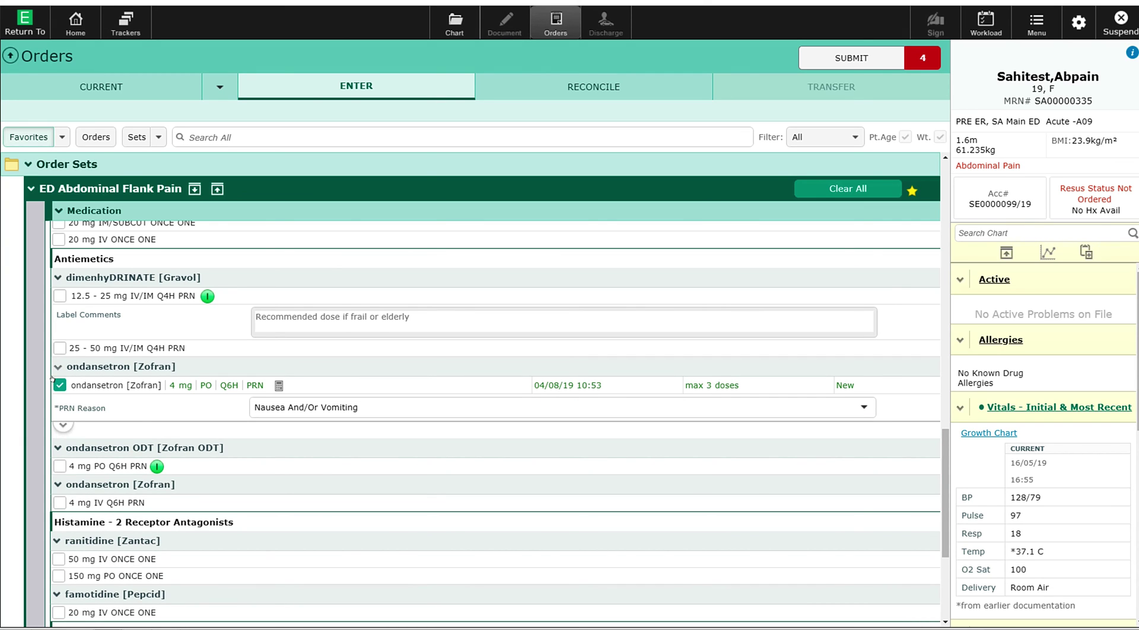
{"action": "scroll", "coordinate": [81, 384], "scroll_direction": "down", "scroll_amount": 3}
{"action": "scroll", "coordinate": [82, 384], "scroll_direction": "down", "scroll_amount": 4}
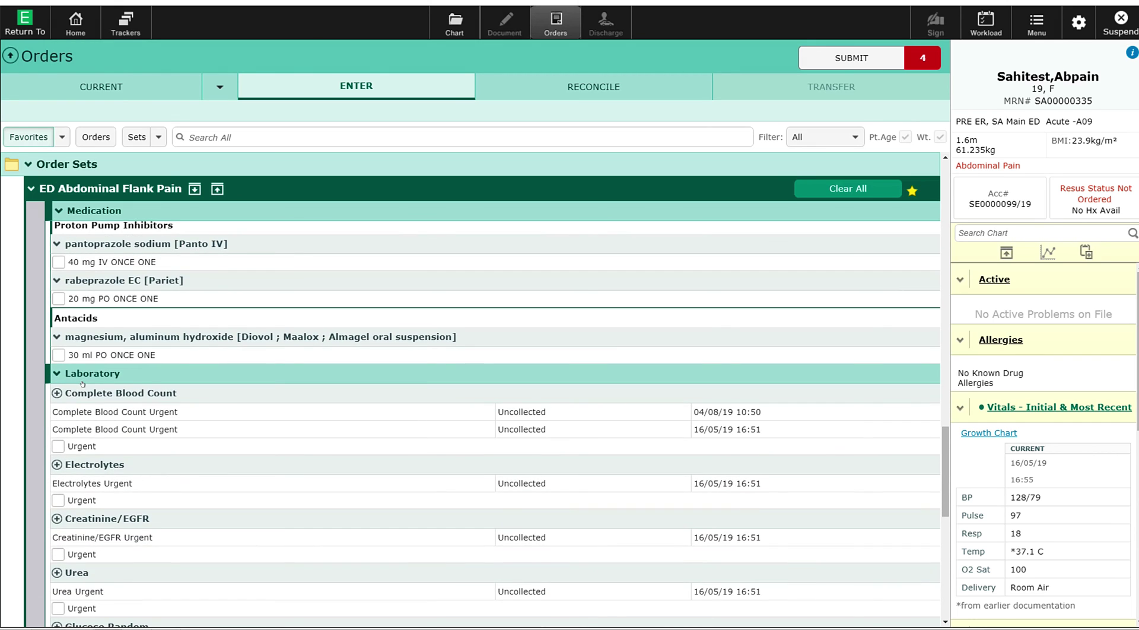
{"action": "scroll", "coordinate": [82, 384], "scroll_direction": "down", "scroll_amount": 1}
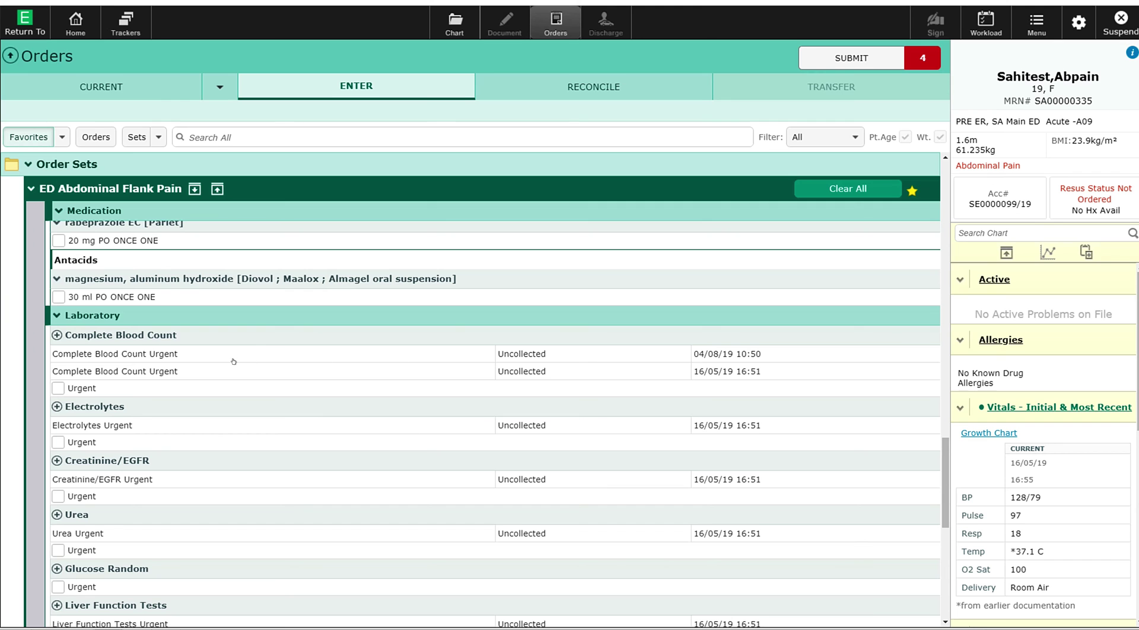
{"action": "scroll", "coordinate": [216, 360], "scroll_direction": "down", "scroll_amount": 5}
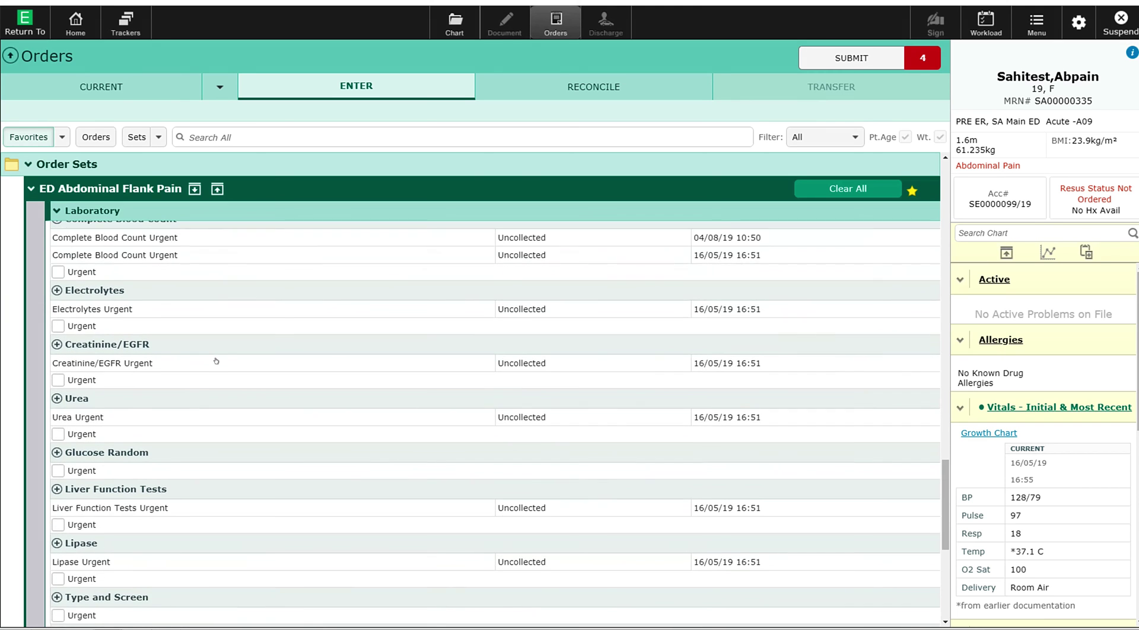
{"action": "scroll", "coordinate": [214, 361], "scroll_direction": "down", "scroll_amount": 6}
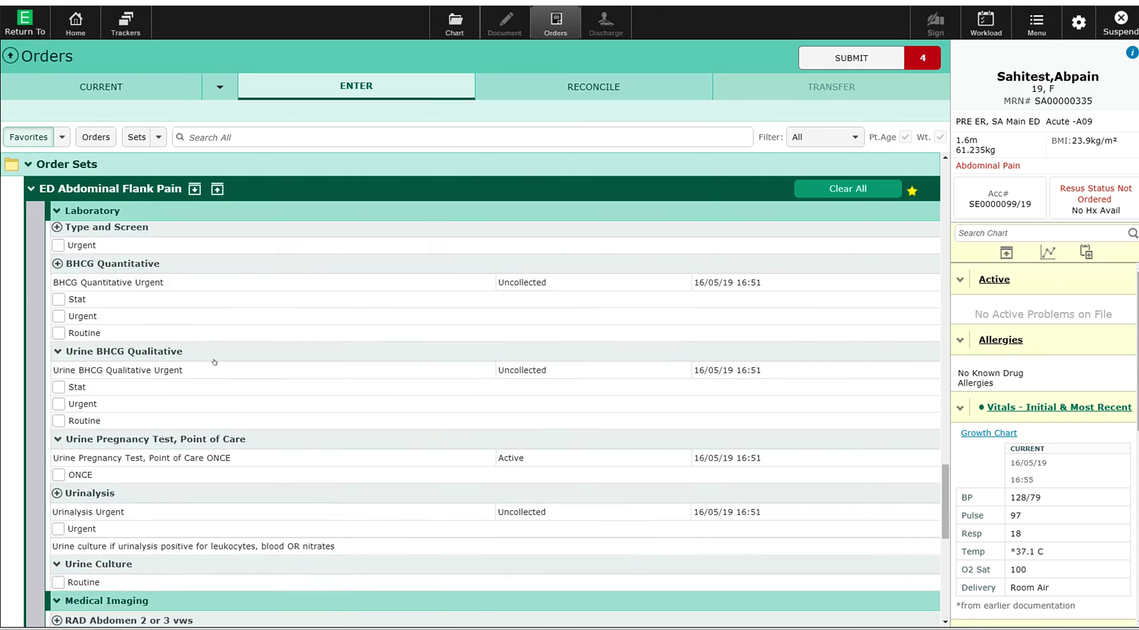
{"action": "scroll", "coordinate": [215, 362], "scroll_direction": "down", "scroll_amount": 1}
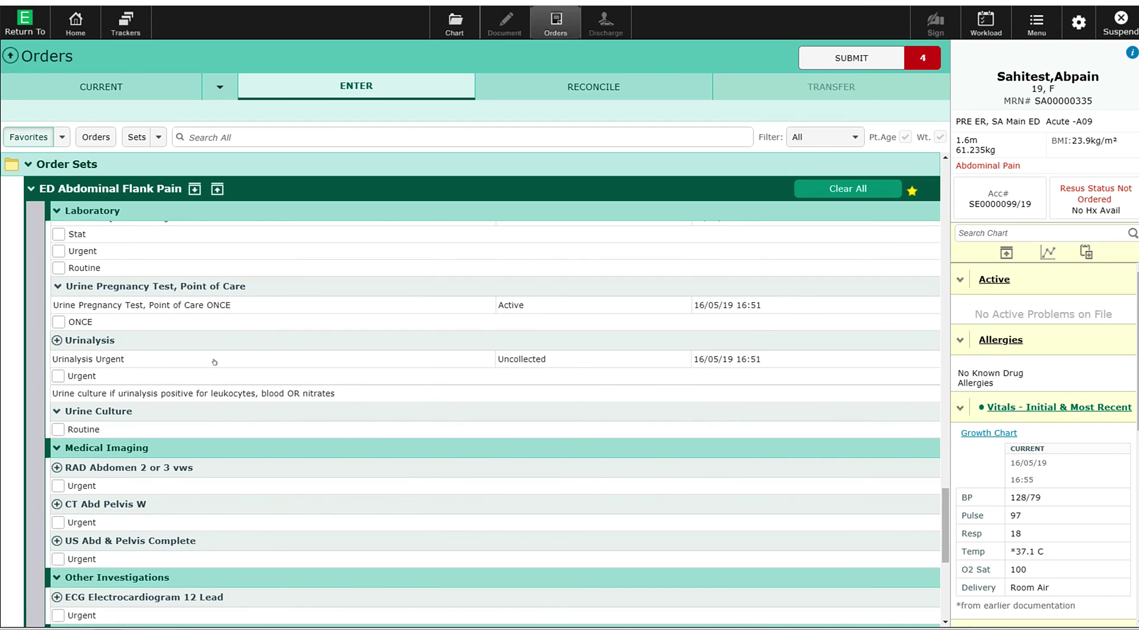
{"action": "scroll", "coordinate": [215, 361], "scroll_direction": "down", "scroll_amount": 2}
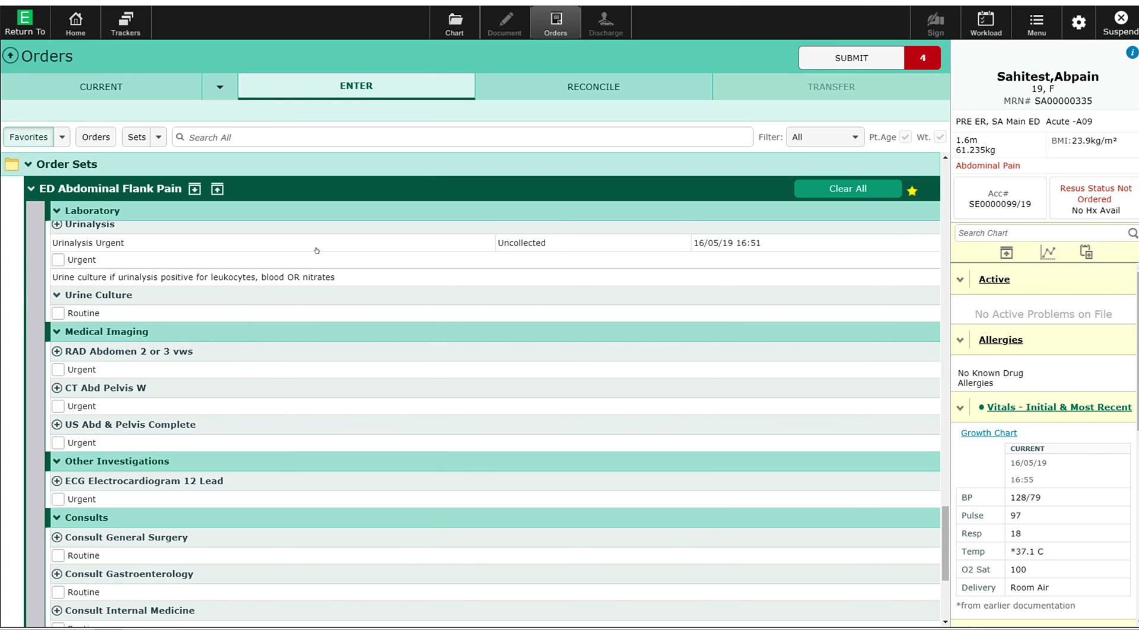
Step: Show the four new orders in Order Summary and bring up the PIN prompt
{"action": "left_click", "coordinate": [850, 53]}
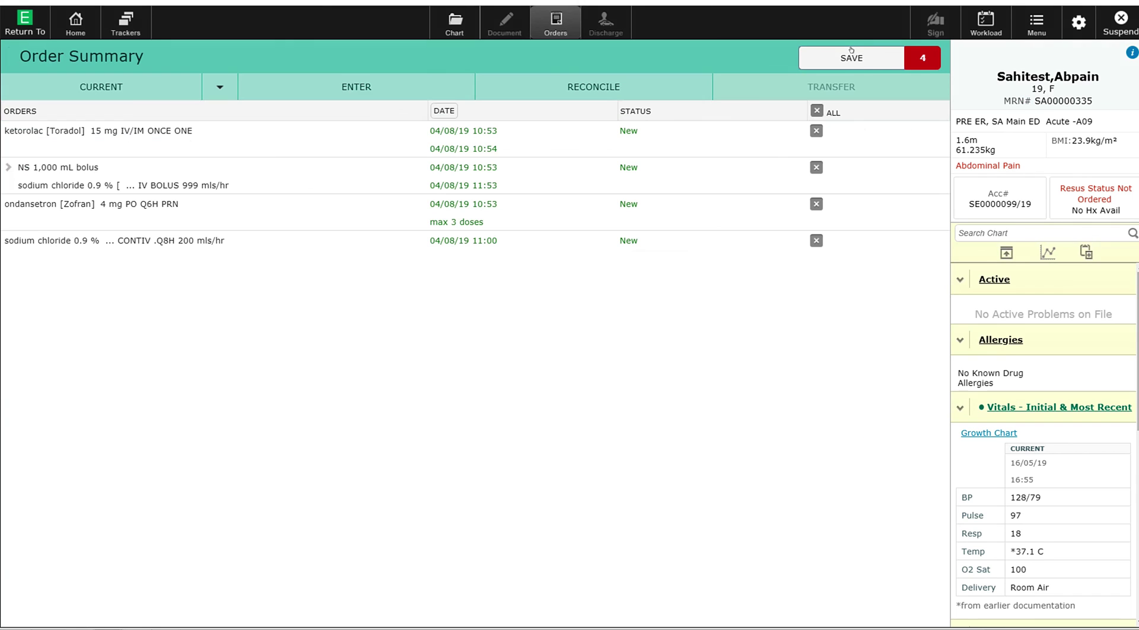
{"action": "left_click", "coordinate": [831, 59]}
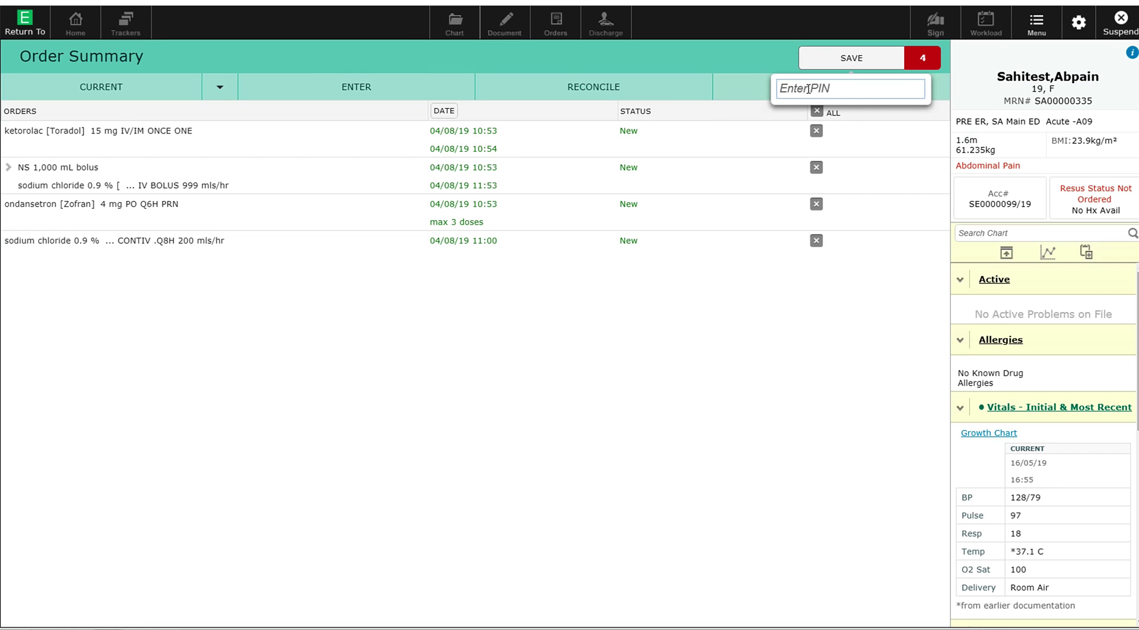
Step: Enter the signing PIN to sign the four pending orders
{"action": "type", "text": "••••"}
{"action": "key", "text": "Return"}
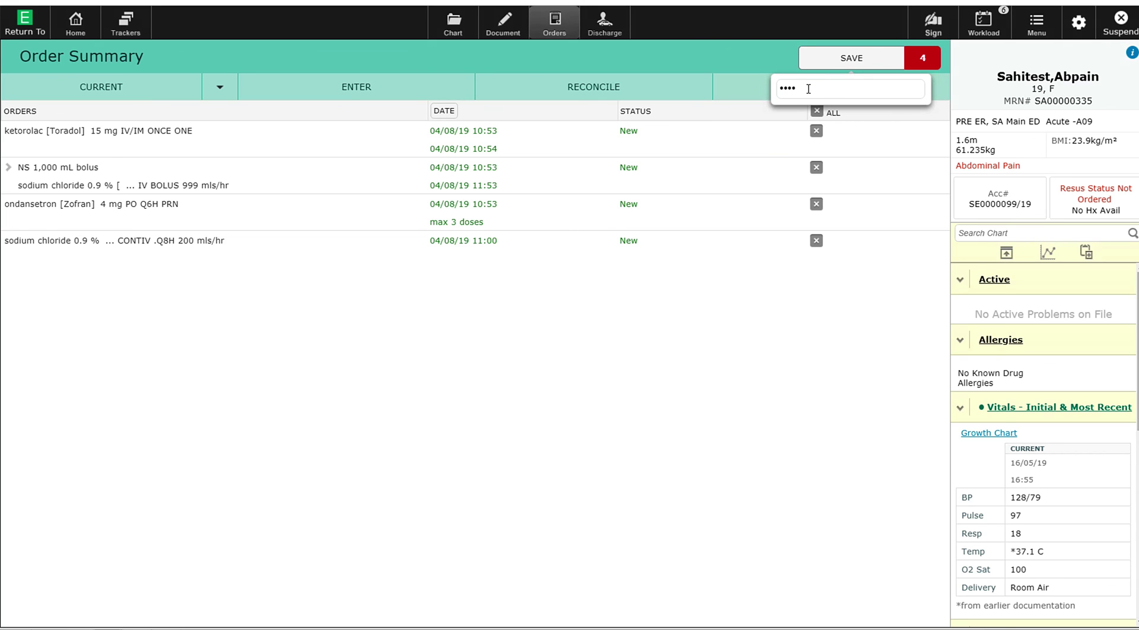